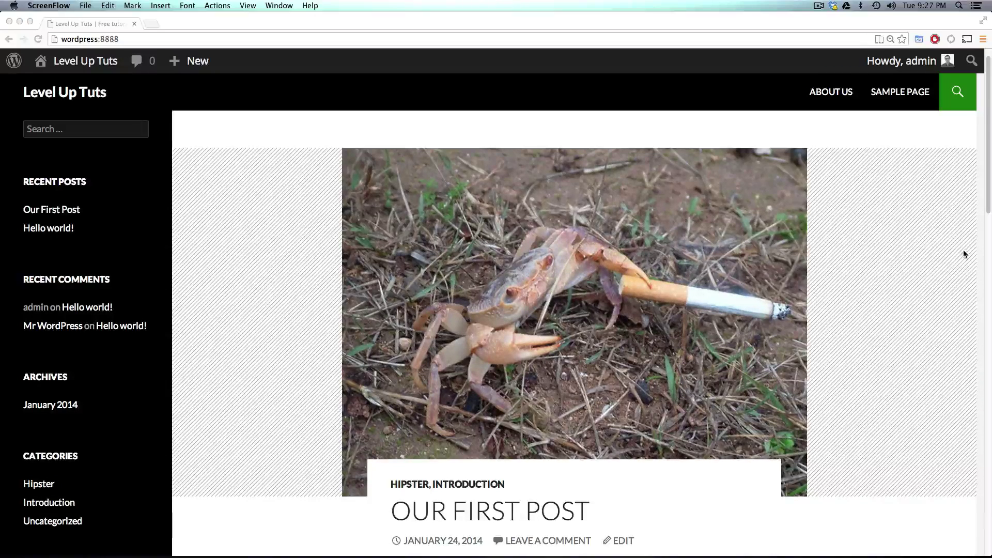
Step: Go from the site address to the admin Dashboard, then to the Users page
{"action": "double_click", "coordinate": [88, 39]}
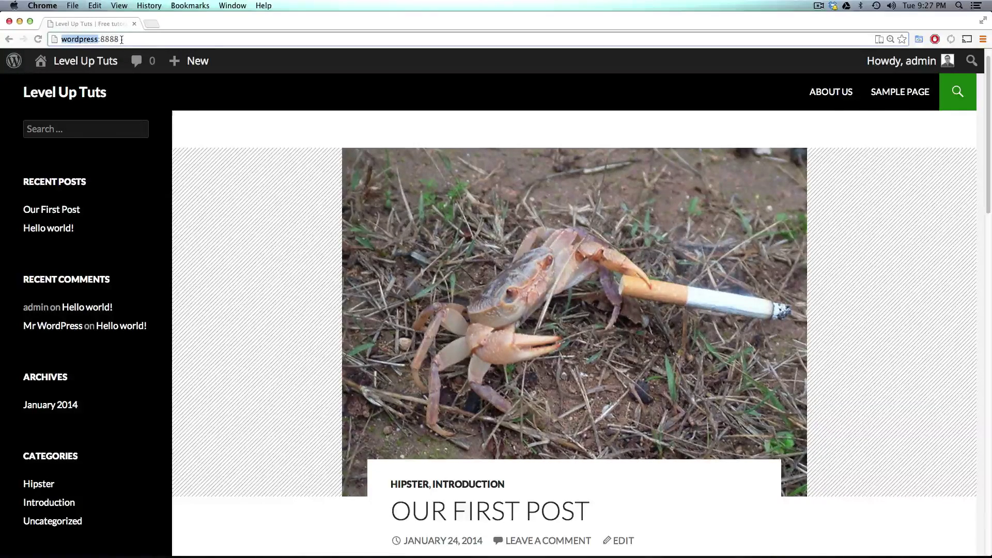
{"action": "triple_click", "coordinate": [121, 40]}
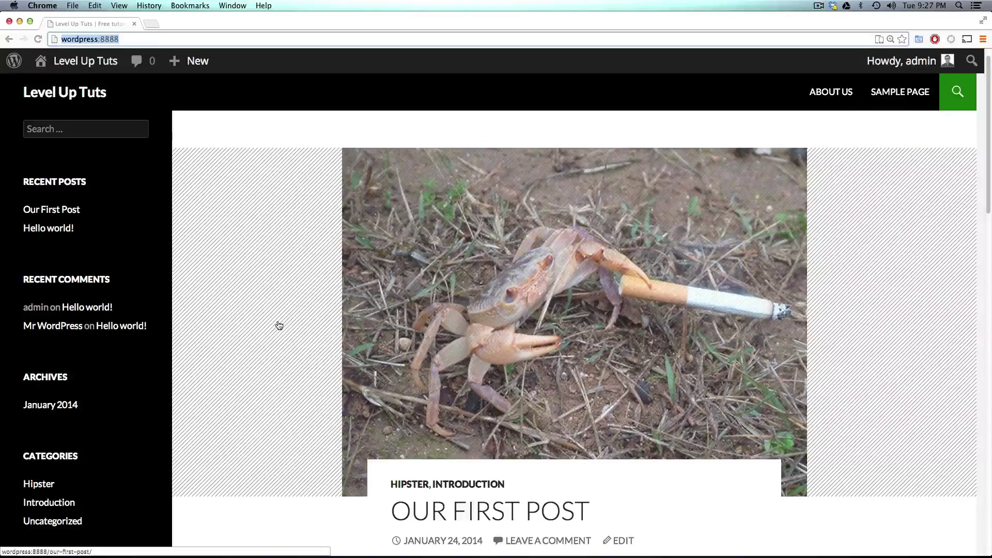
{"action": "mouse_move", "coordinate": [91, 69]}
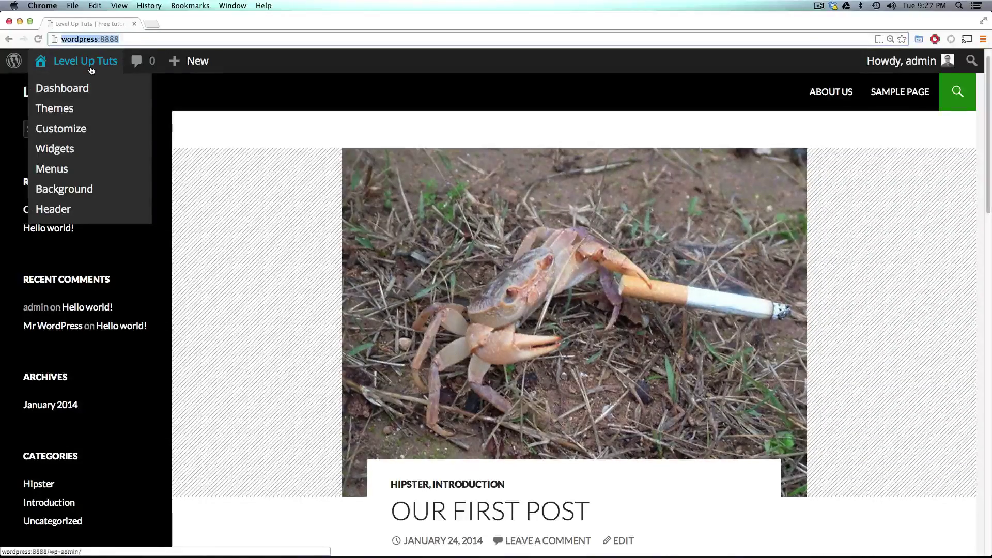
{"action": "left_click", "coordinate": [91, 69]}
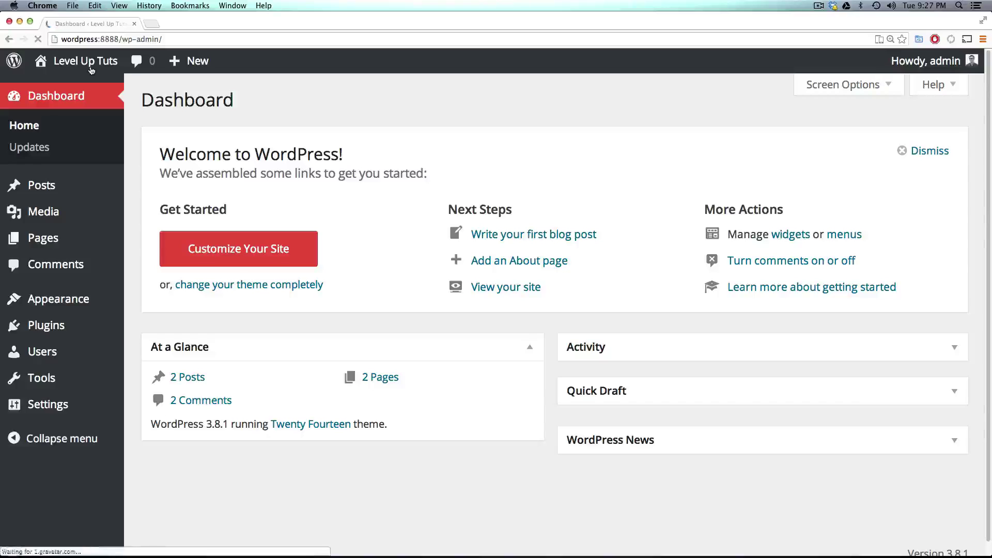
{"action": "mouse_move", "coordinate": [91, 65]}
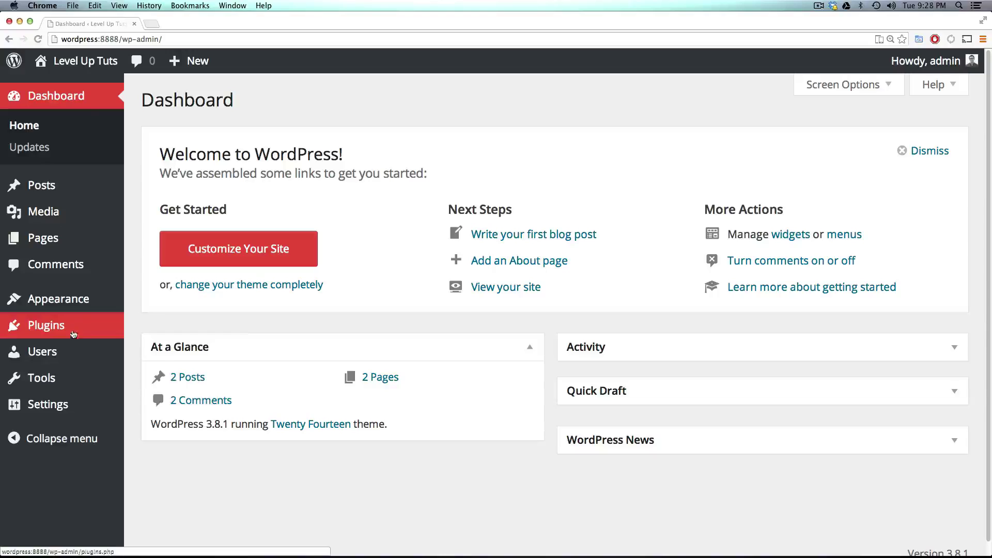
{"action": "mouse_move", "coordinate": [47, 356]}
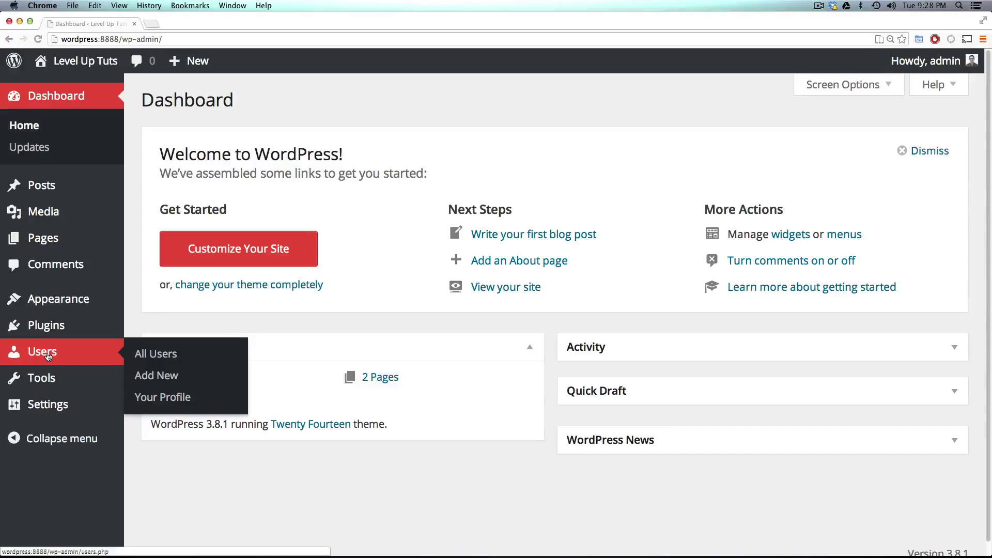
{"action": "left_click", "coordinate": [48, 356]}
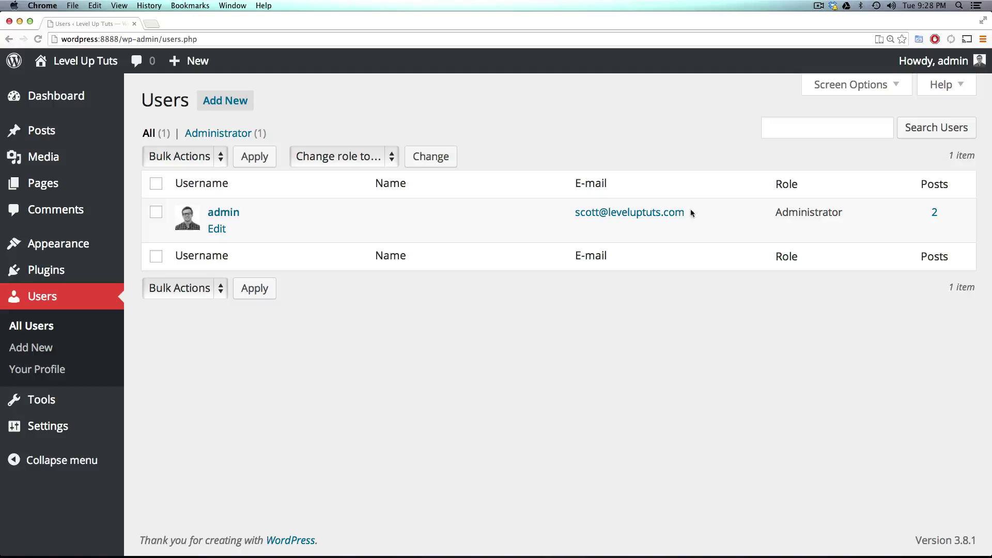
Step: Highlight the admin's Administrator role and post count in the Users list
{"action": "left_click_drag", "start_coordinate": [806, 212], "coordinate": [861, 217]}
{"action": "double_click", "coordinate": [830, 212]}
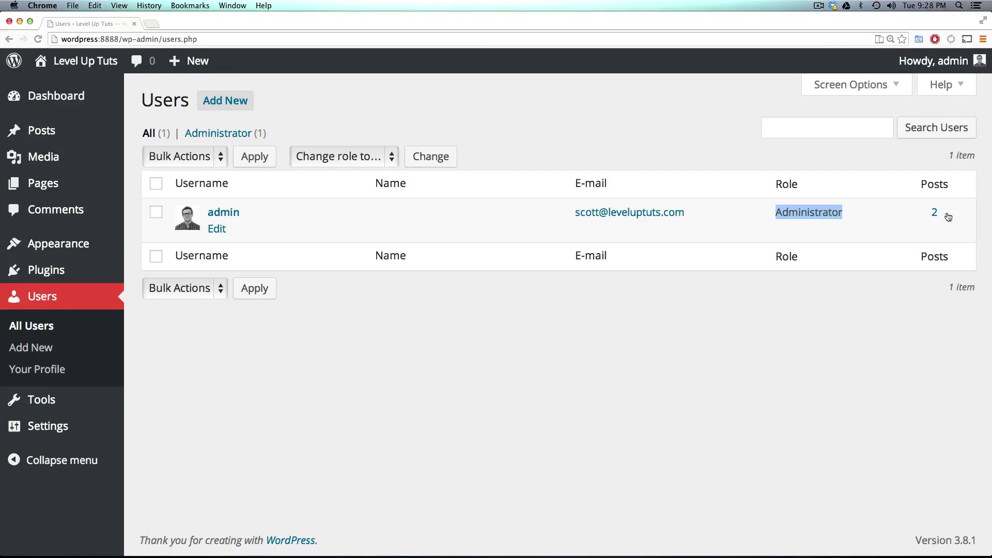
{"action": "left_click_drag", "start_coordinate": [948, 217], "coordinate": [767, 206]}
{"action": "left_click", "coordinate": [398, 204]}
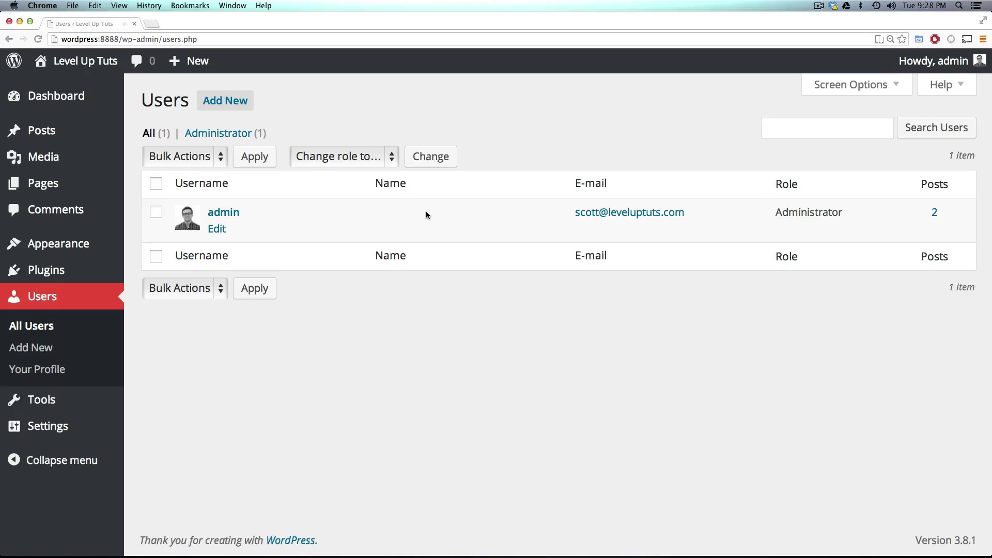
{"action": "double_click", "coordinate": [805, 211]}
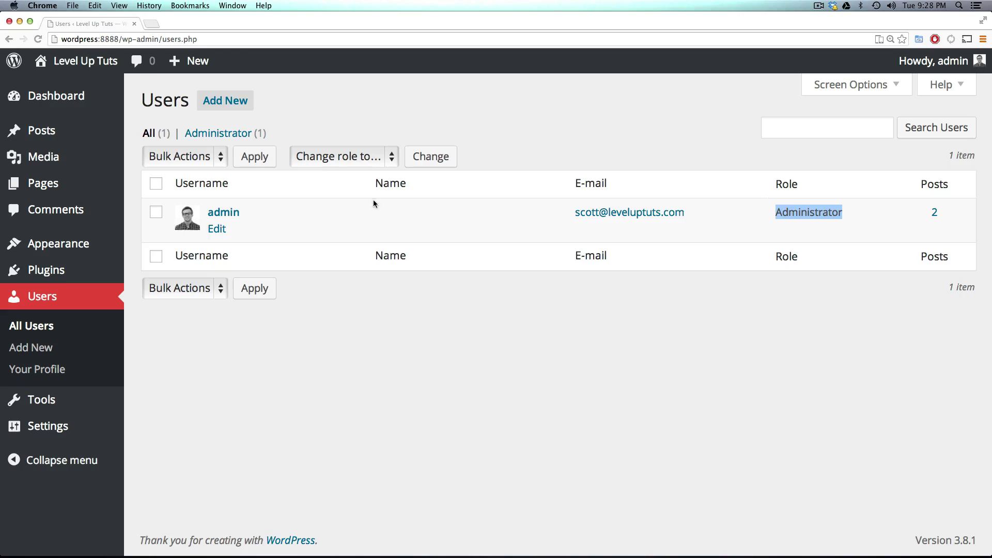
{"action": "left_click", "coordinate": [703, 134]}
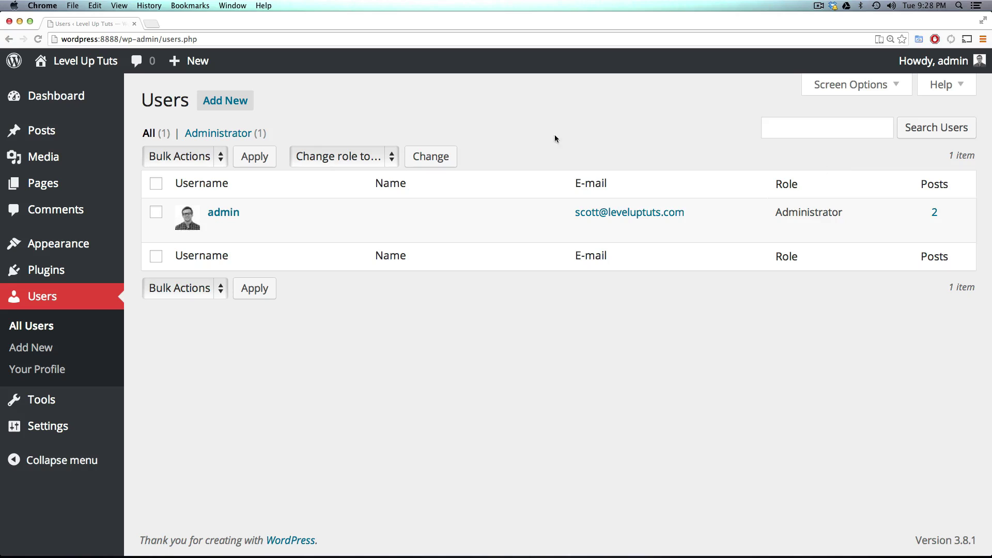
Step: On Add New User, enter the username and autofill the e-mail, first and last name
{"action": "left_click", "coordinate": [234, 105]}
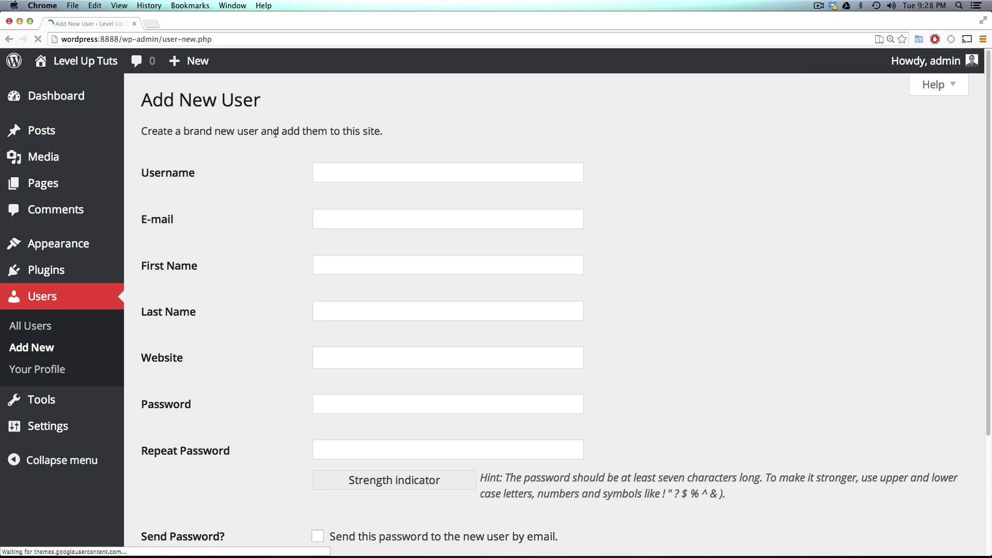
{"action": "left_click", "coordinate": [340, 169]}
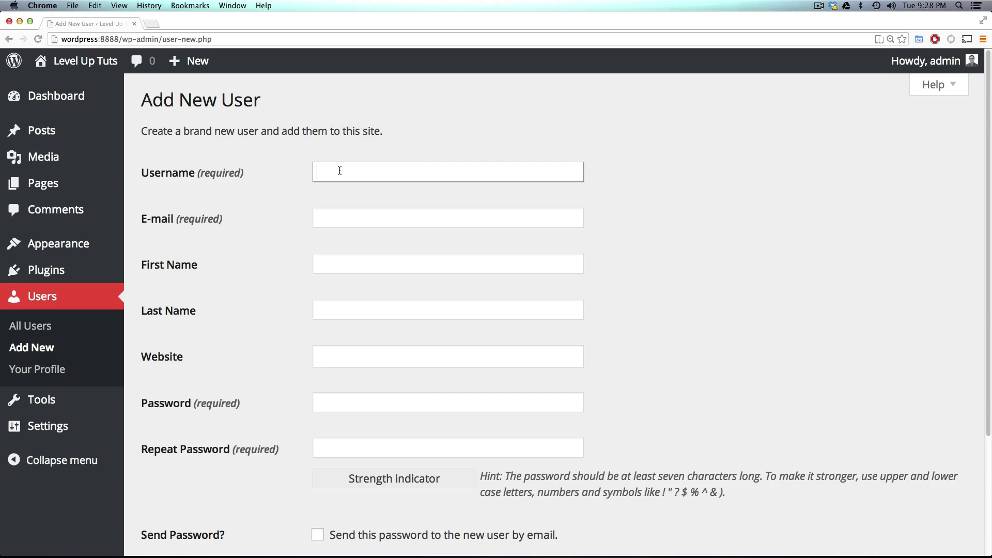
{"action": "type", "text": "scott"}
{"action": "key", "text": "Tab"}
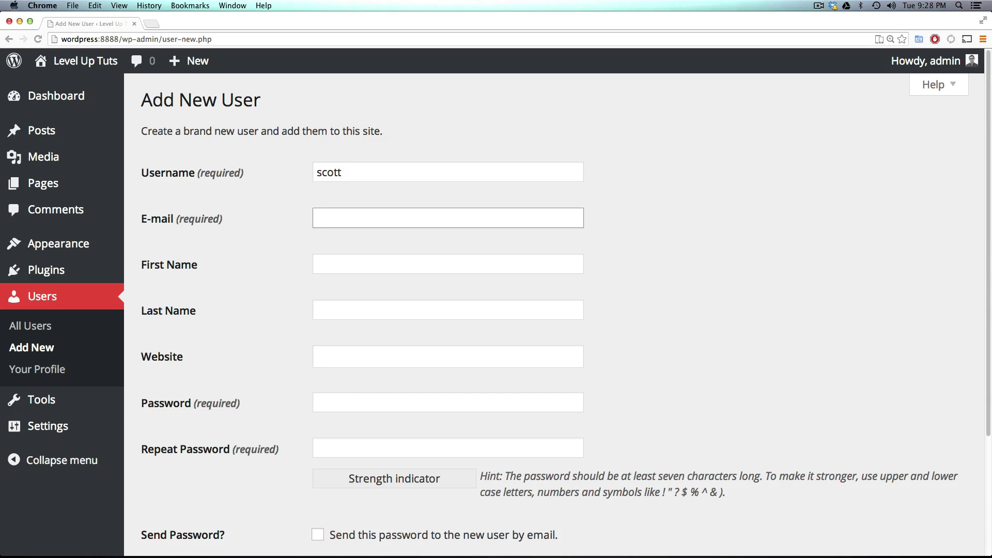
{"action": "type", "text": "scott"}
{"action": "key", "text": "Down"}
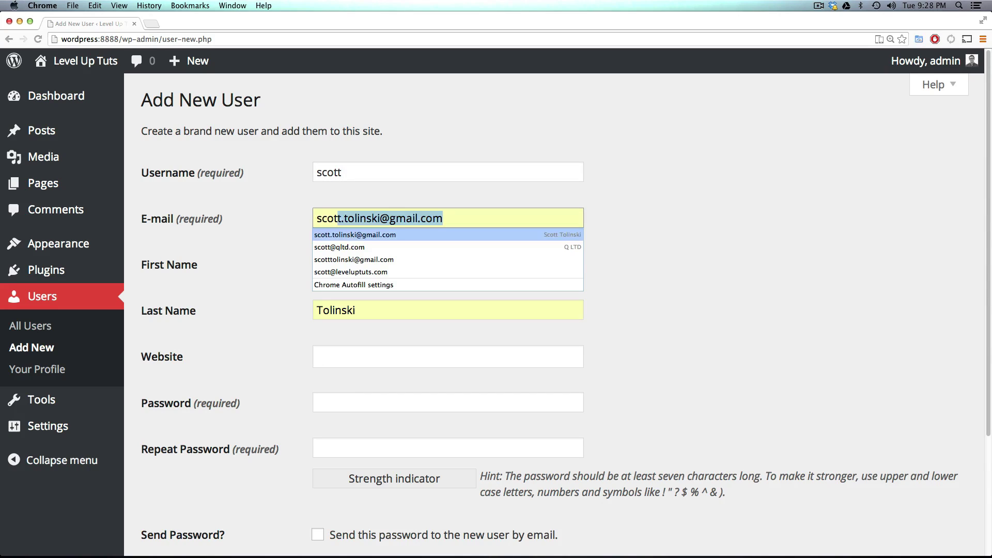
{"action": "key", "text": "Return"}
{"action": "left_click", "coordinate": [241, 284]}
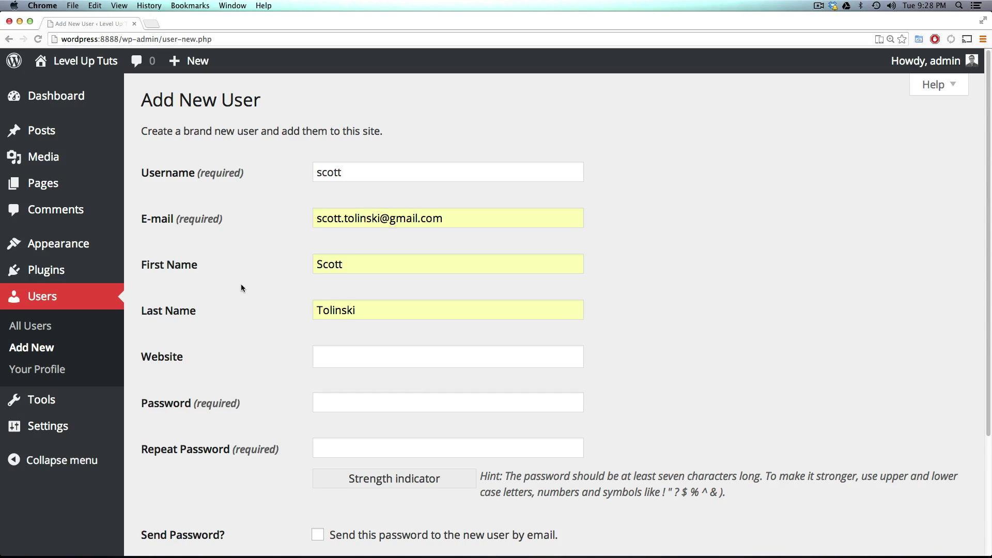
{"action": "scroll", "coordinate": [241, 284], "scroll_direction": "down", "scroll_amount": 5}
{"action": "scroll", "coordinate": [244, 284], "scroll_direction": "up", "scroll_amount": 3}
{"action": "scroll", "coordinate": [259, 271], "scroll_direction": "down", "scroll_amount": 4}
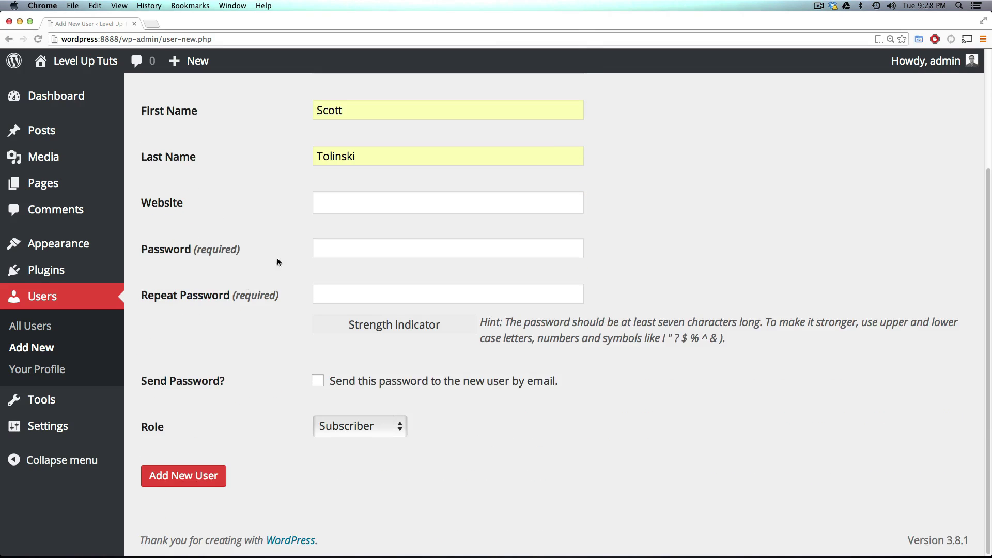
Step: Set the website to 'Level Up Tuts' and enter the account password twice
{"action": "left_click", "coordinate": [331, 207]}
{"action": "type", "text": "Level "}
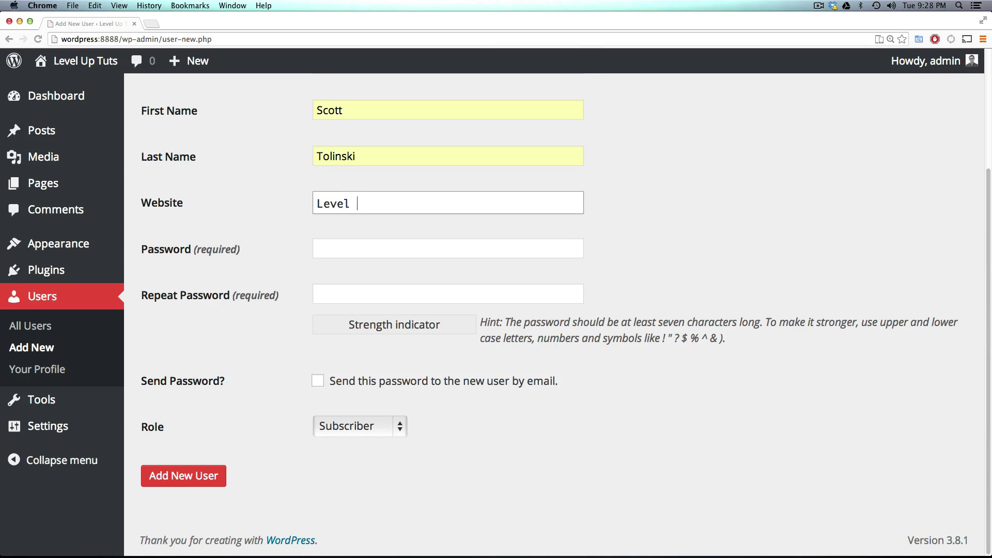
{"action": "type", "text": "Up Tuts"}
{"action": "left_click", "coordinate": [397, 252]}
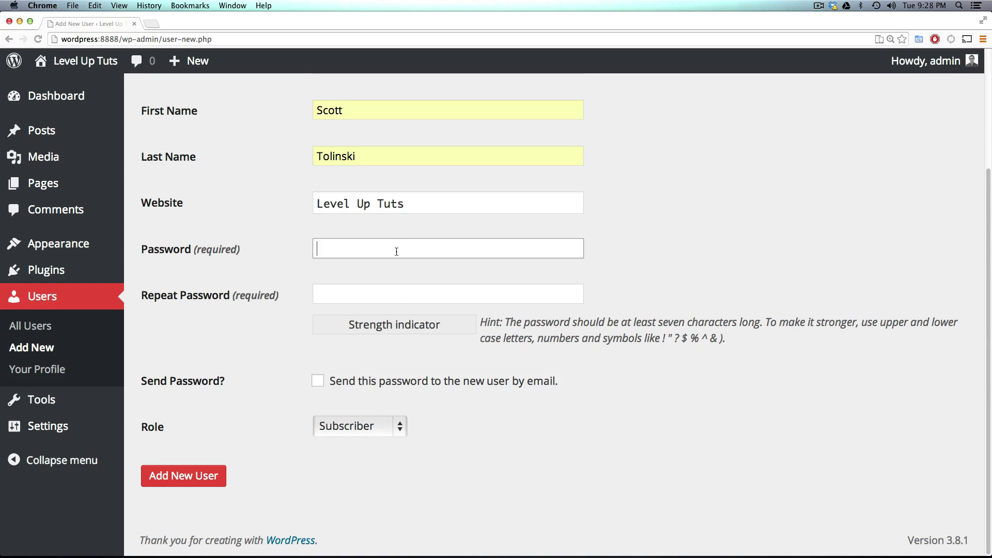
{"action": "type", "text": "password"}
{"action": "key", "text": "Tab"}
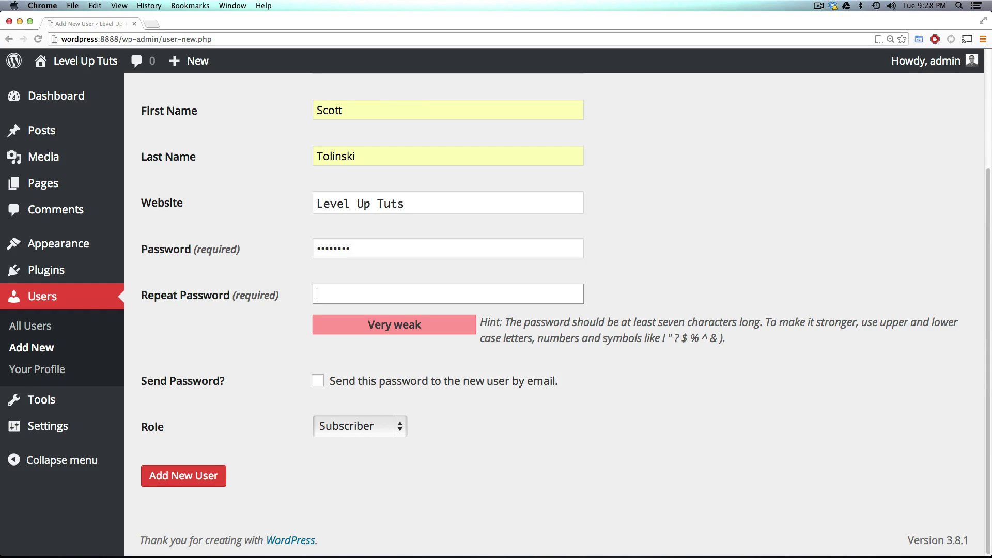
{"action": "type", "text": "password"}
{"action": "left_click", "coordinate": [298, 379]}
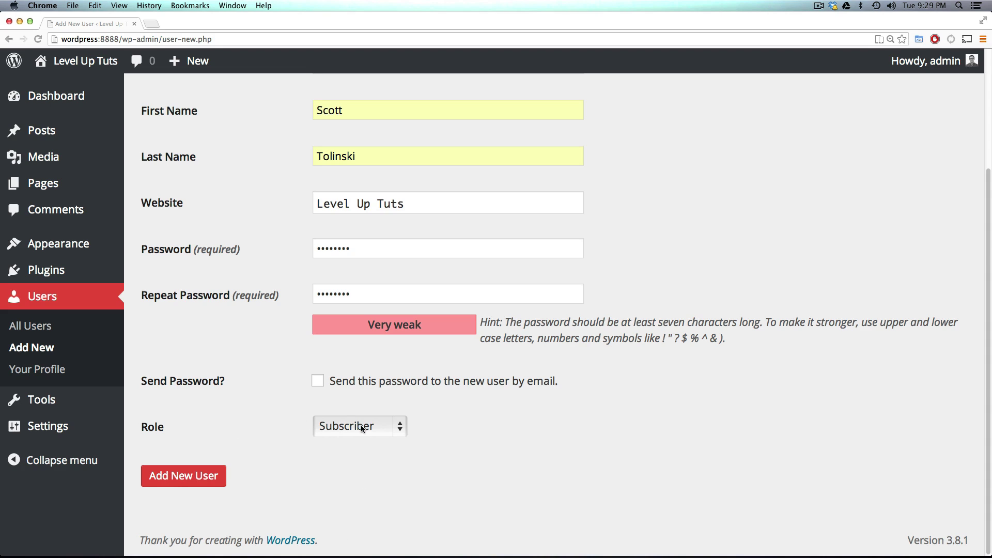
Step: Give the new user the Editor role and create the account
{"action": "left_click", "coordinate": [401, 427]}
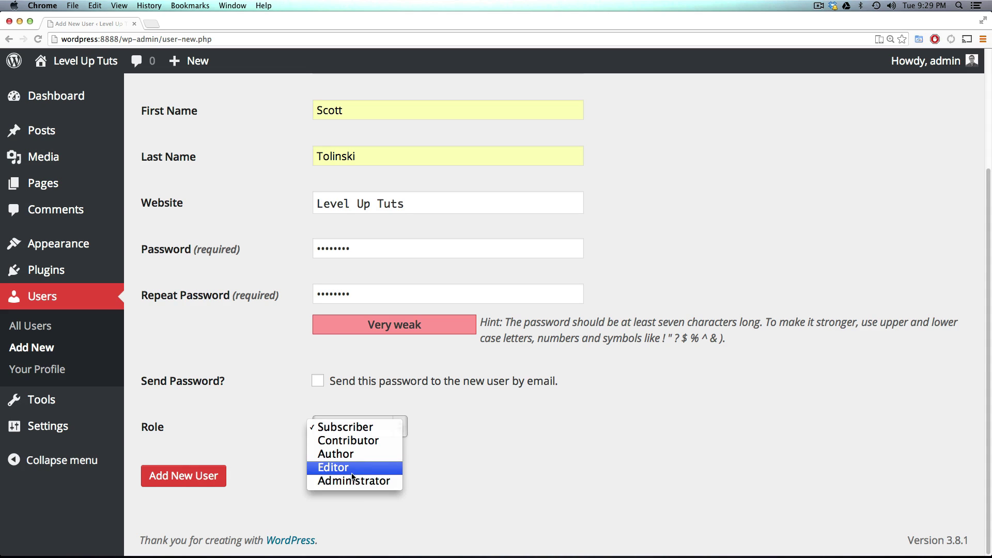
{"action": "left_click", "coordinate": [381, 472]}
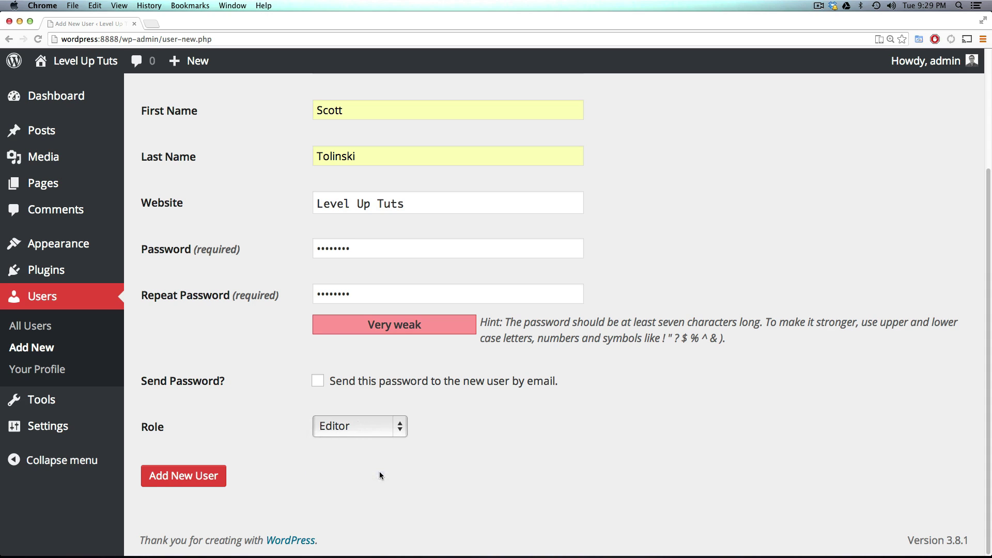
{"action": "left_click", "coordinate": [195, 480]}
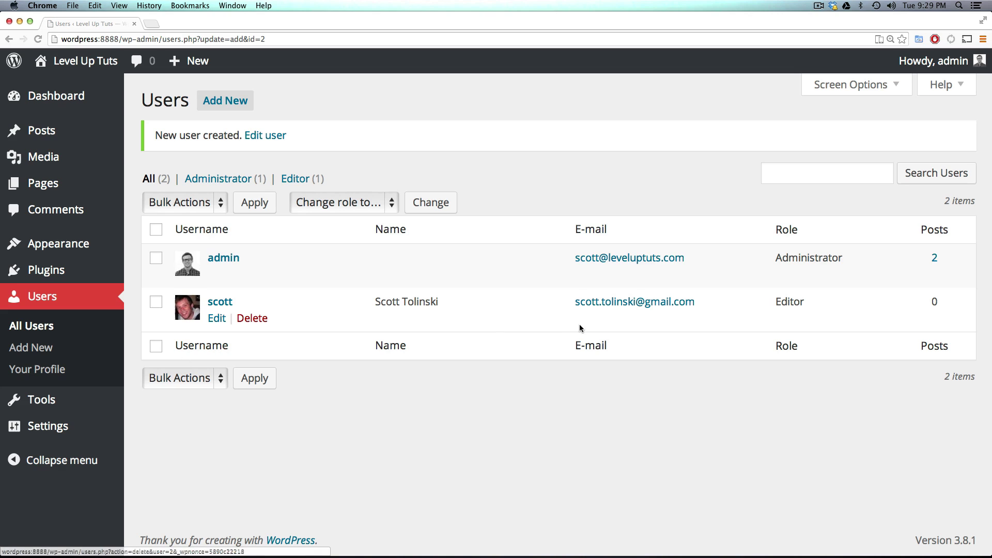
Step: Copy the site address and open a private browsing window
{"action": "mouse_move", "coordinate": [193, 315]}
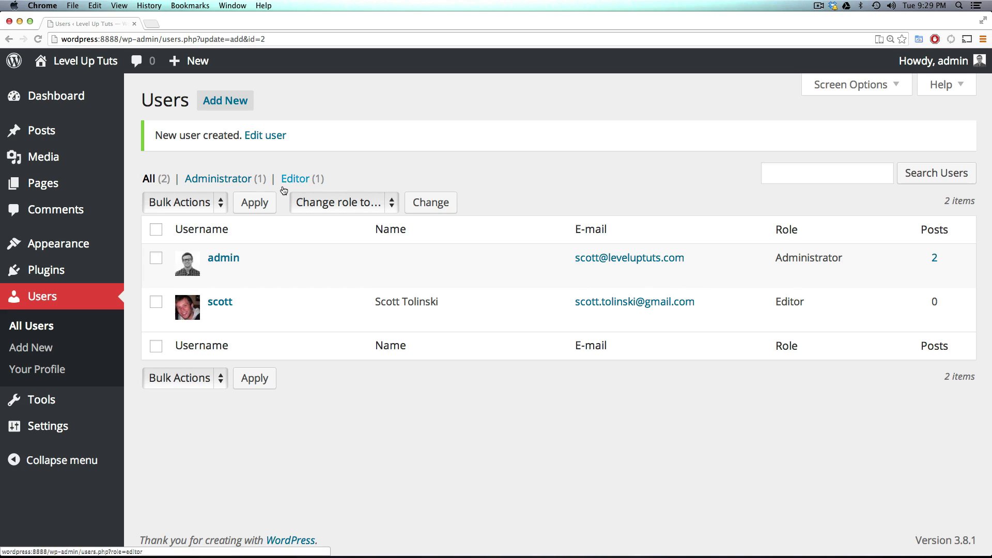
{"action": "left_click_drag", "start_coordinate": [119, 38], "coordinate": [61, 38]}
{"action": "key", "text": "super+c"}
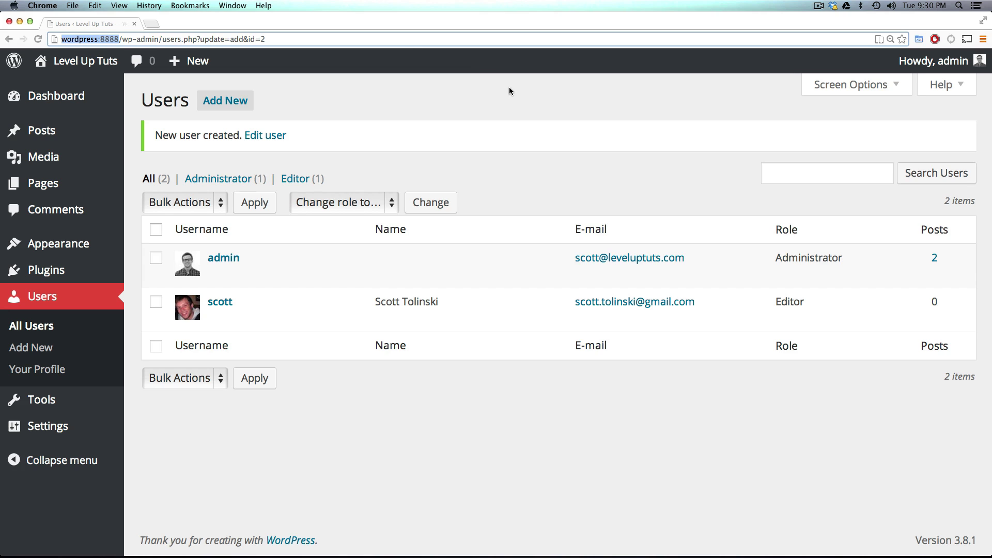
{"action": "key", "text": "super+shift+n"}
Step: In the private window, open wp-login.php and sign in with the new Editor's username and password
{"action": "key", "text": "super+v"}
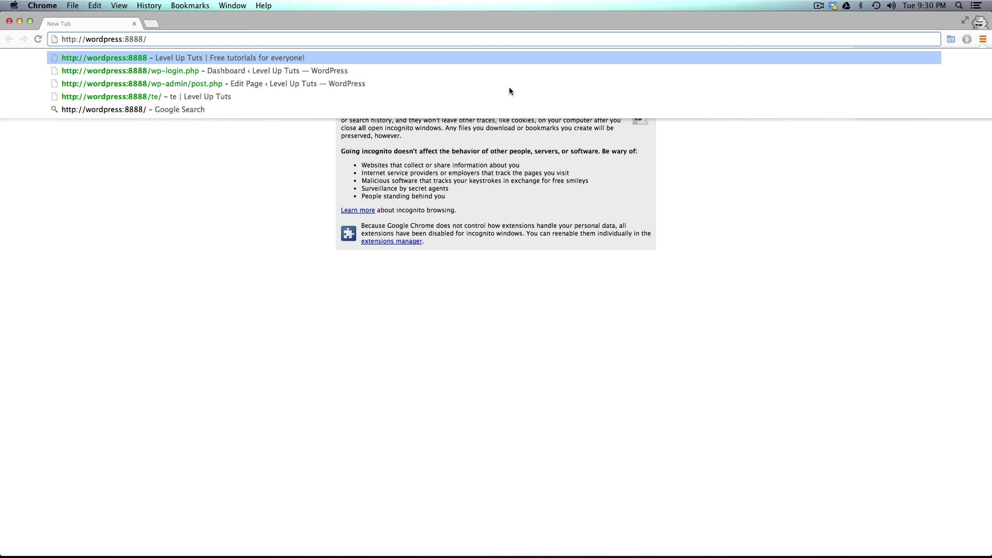
{"action": "left_click", "coordinate": [478, 69]}
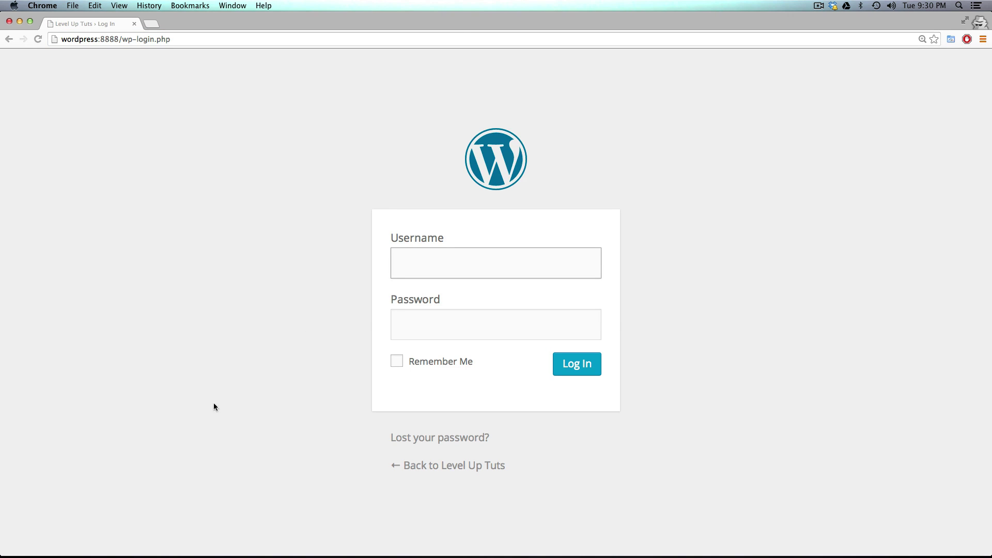
{"action": "left_click", "coordinate": [485, 269]}
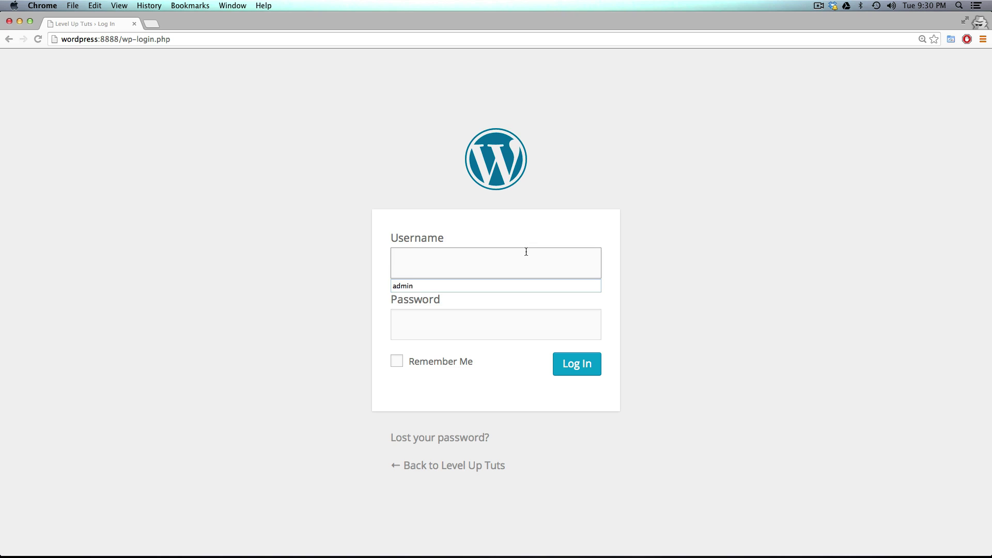
{"action": "type", "text": "scott"}
{"action": "key", "text": "Tab"}
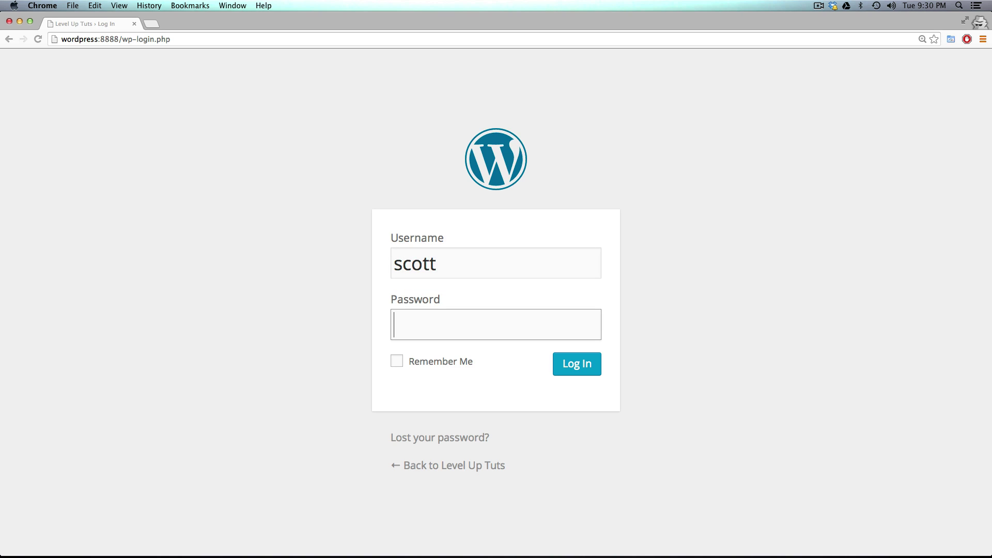
{"action": "type", "text": "password"}
{"action": "key", "text": "Return"}
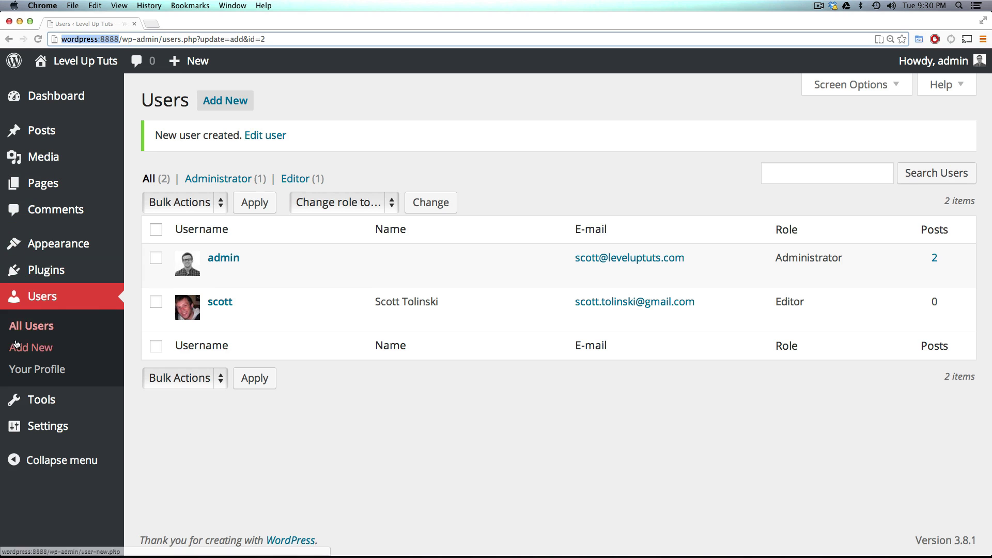
Step: Reload All Users, check the Editor's Dashboard in the private window, then return to admin
{"action": "left_click", "coordinate": [44, 300]}
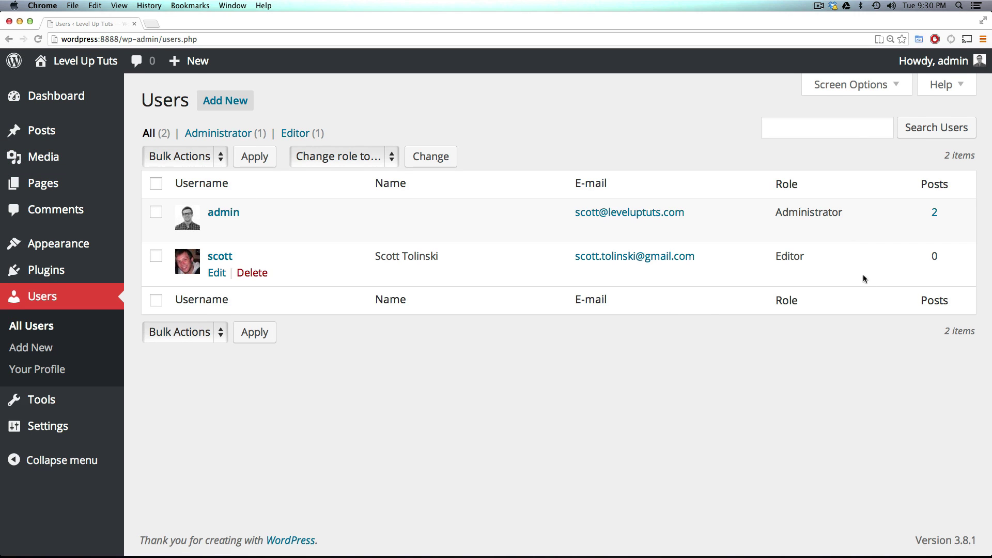
{"action": "left_click_drag", "start_coordinate": [823, 257], "coordinate": [763, 255]}
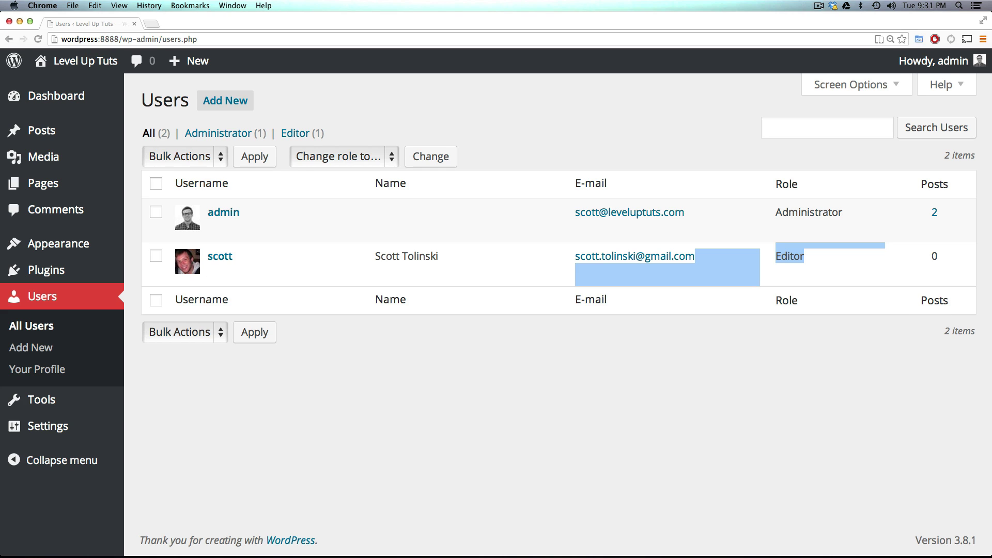
{"action": "key", "text": "super+grave"}
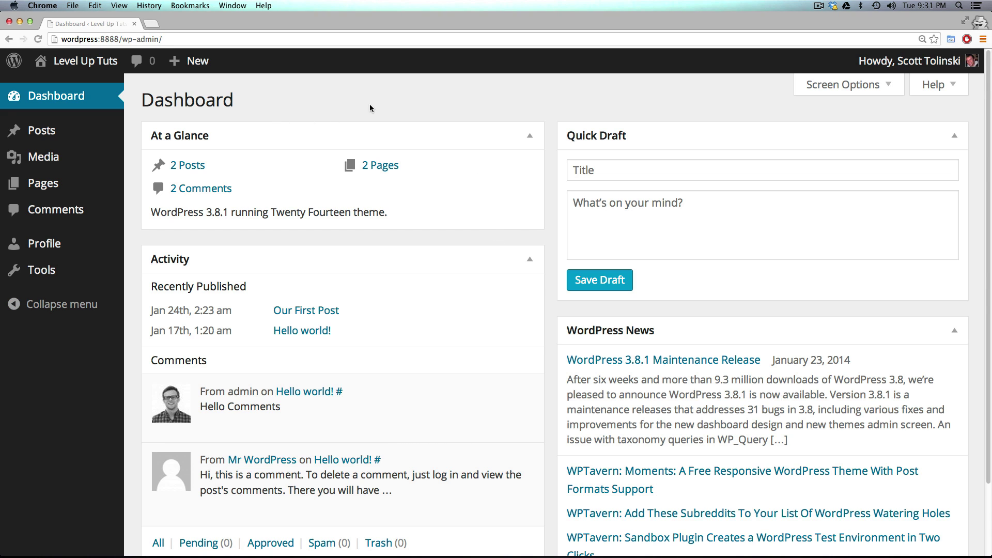
{"action": "key", "text": "super+grave"}
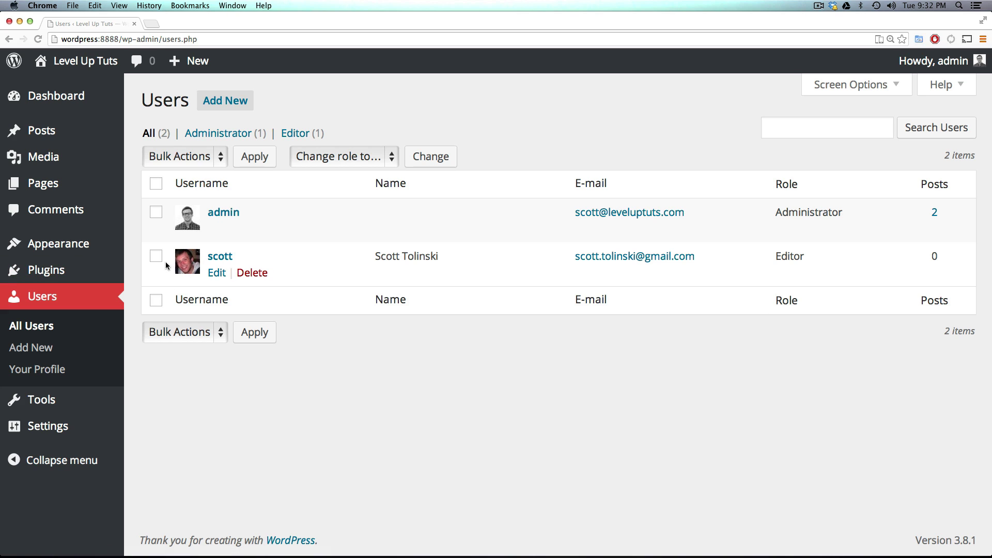
Step: Delete the Editor account (ID #2), choosing Delete all posts for its content
{"action": "left_click", "coordinate": [260, 274]}
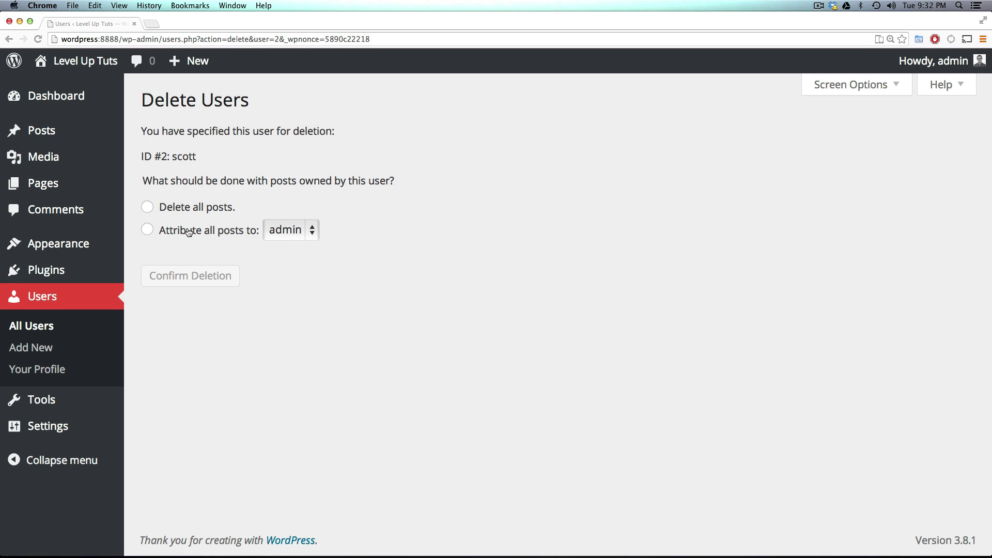
{"action": "left_click_drag", "start_coordinate": [152, 181], "coordinate": [395, 181]}
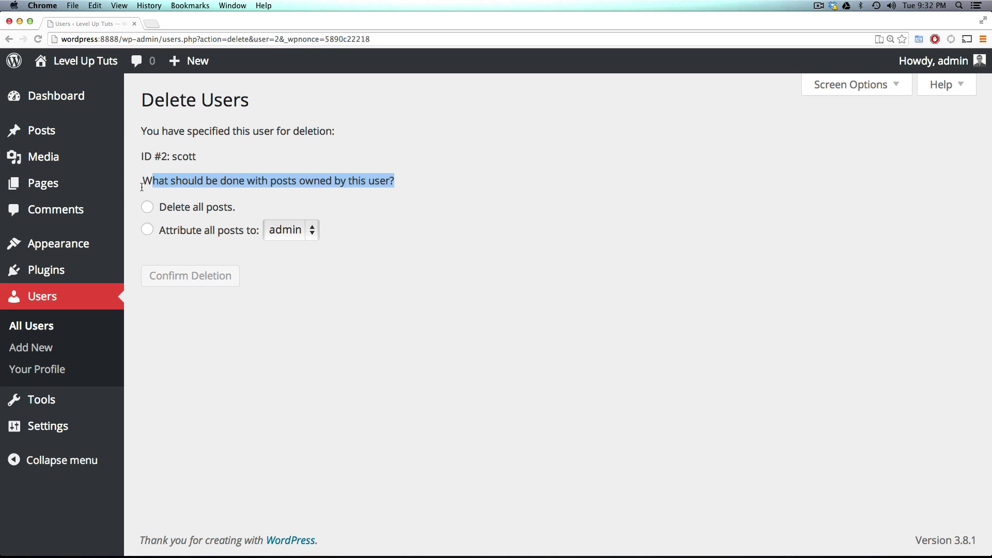
{"action": "left_click", "coordinate": [286, 232]}
{"action": "left_click", "coordinate": [286, 229]}
{"action": "left_click", "coordinate": [225, 210]}
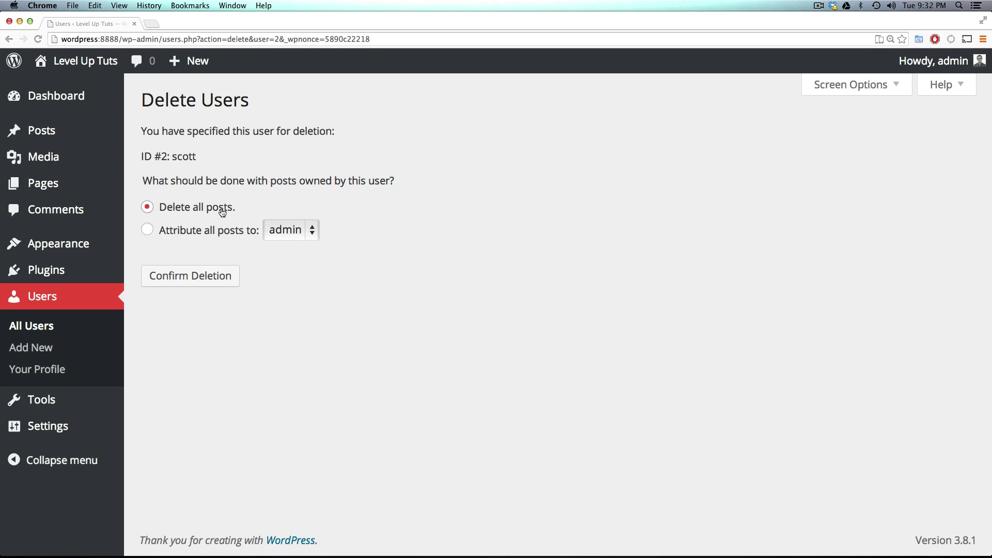
{"action": "left_click", "coordinate": [251, 231]}
{"action": "left_click", "coordinate": [173, 209]}
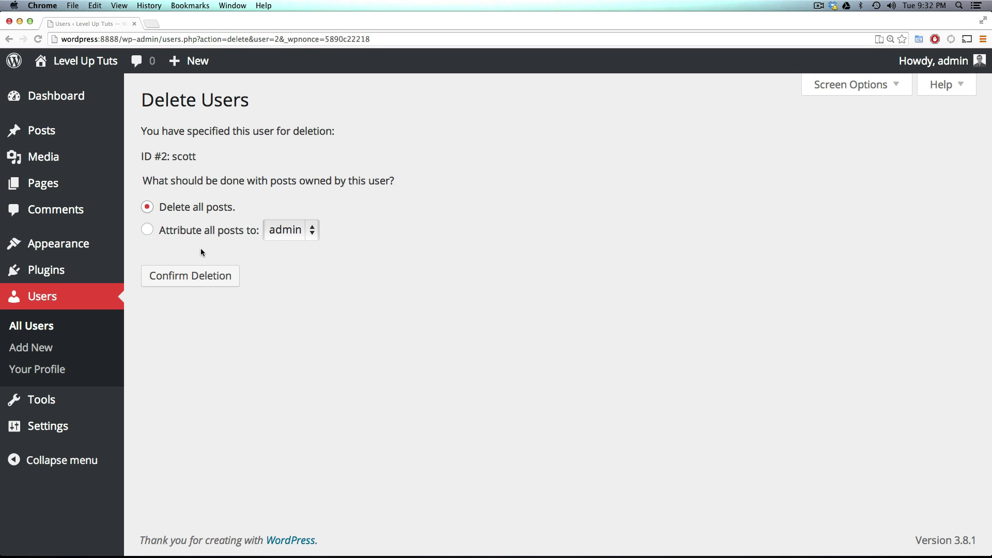